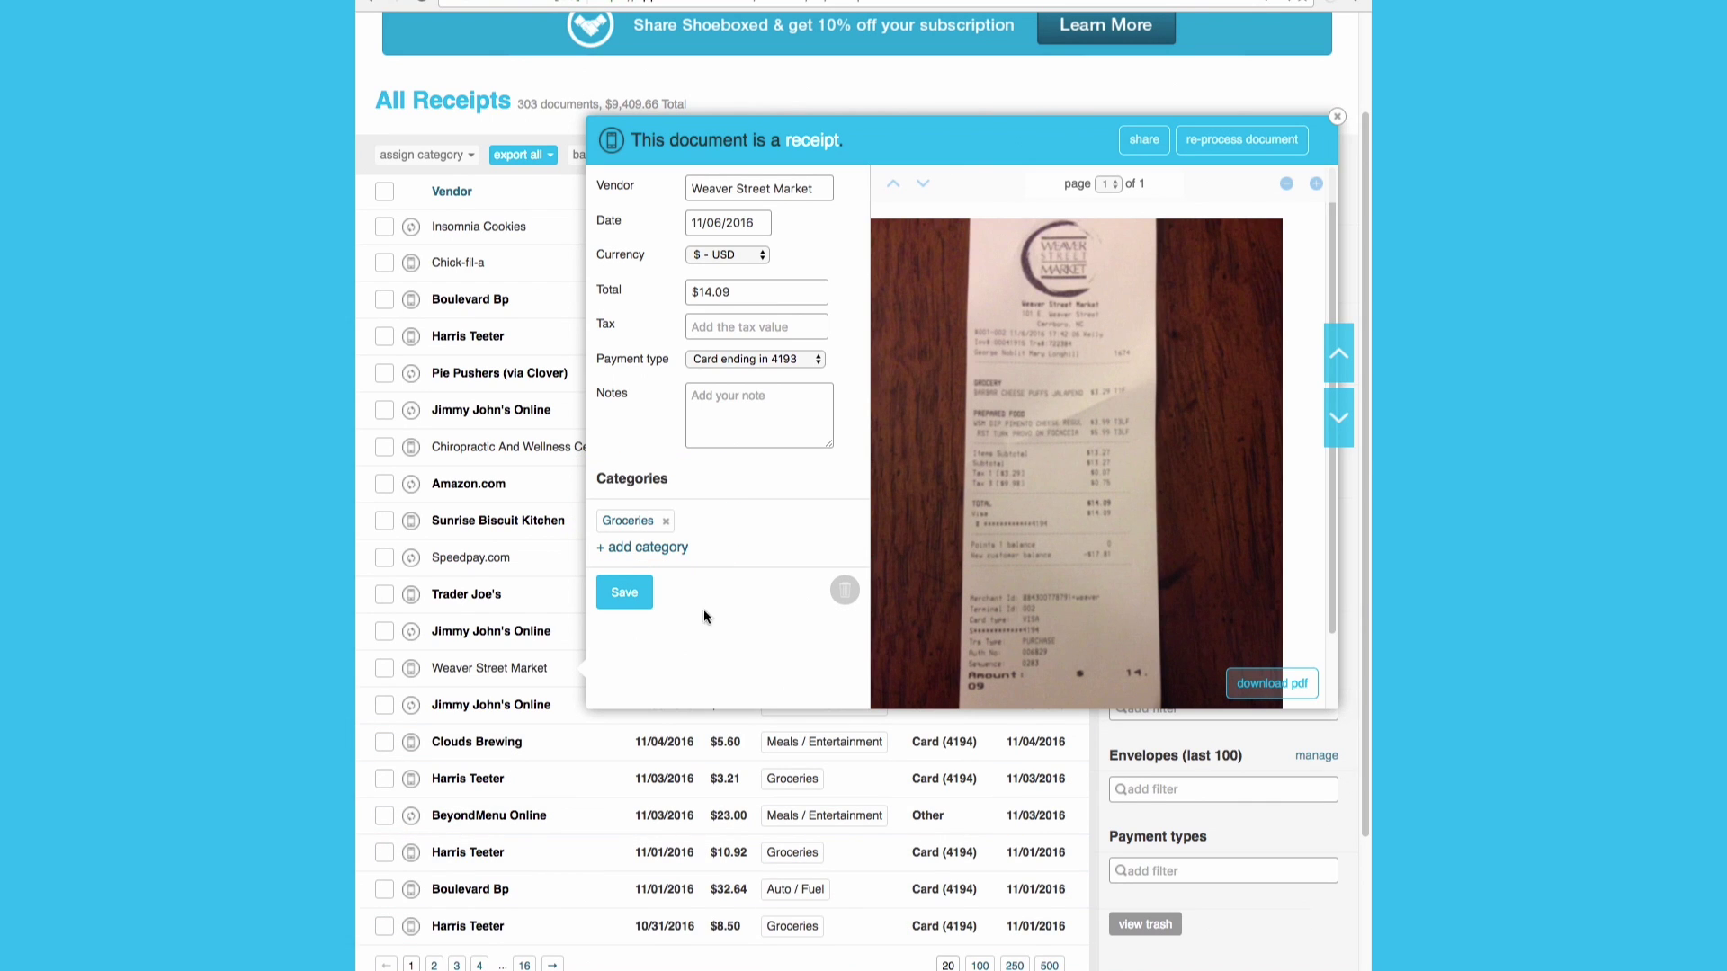
Add a new 'Food' category to the Weaver Street Market receipt alongside Groceries
{"action": "left_click", "coordinate": [667, 554]}
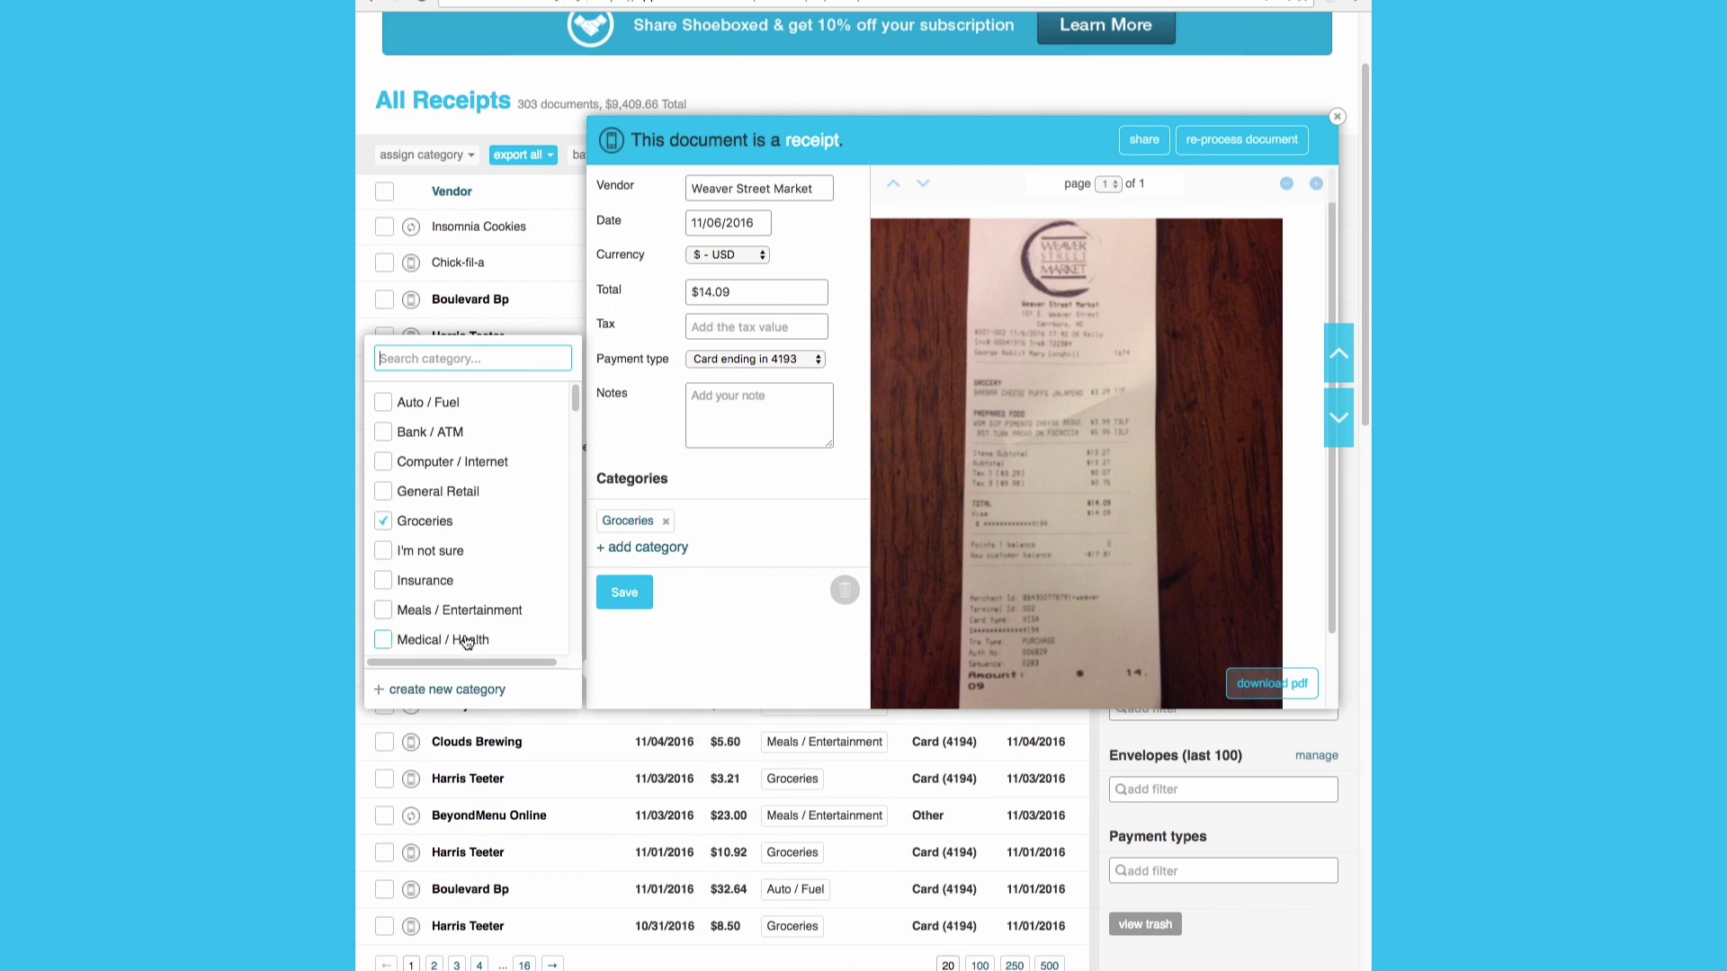
{"action": "left_click", "coordinate": [458, 691]}
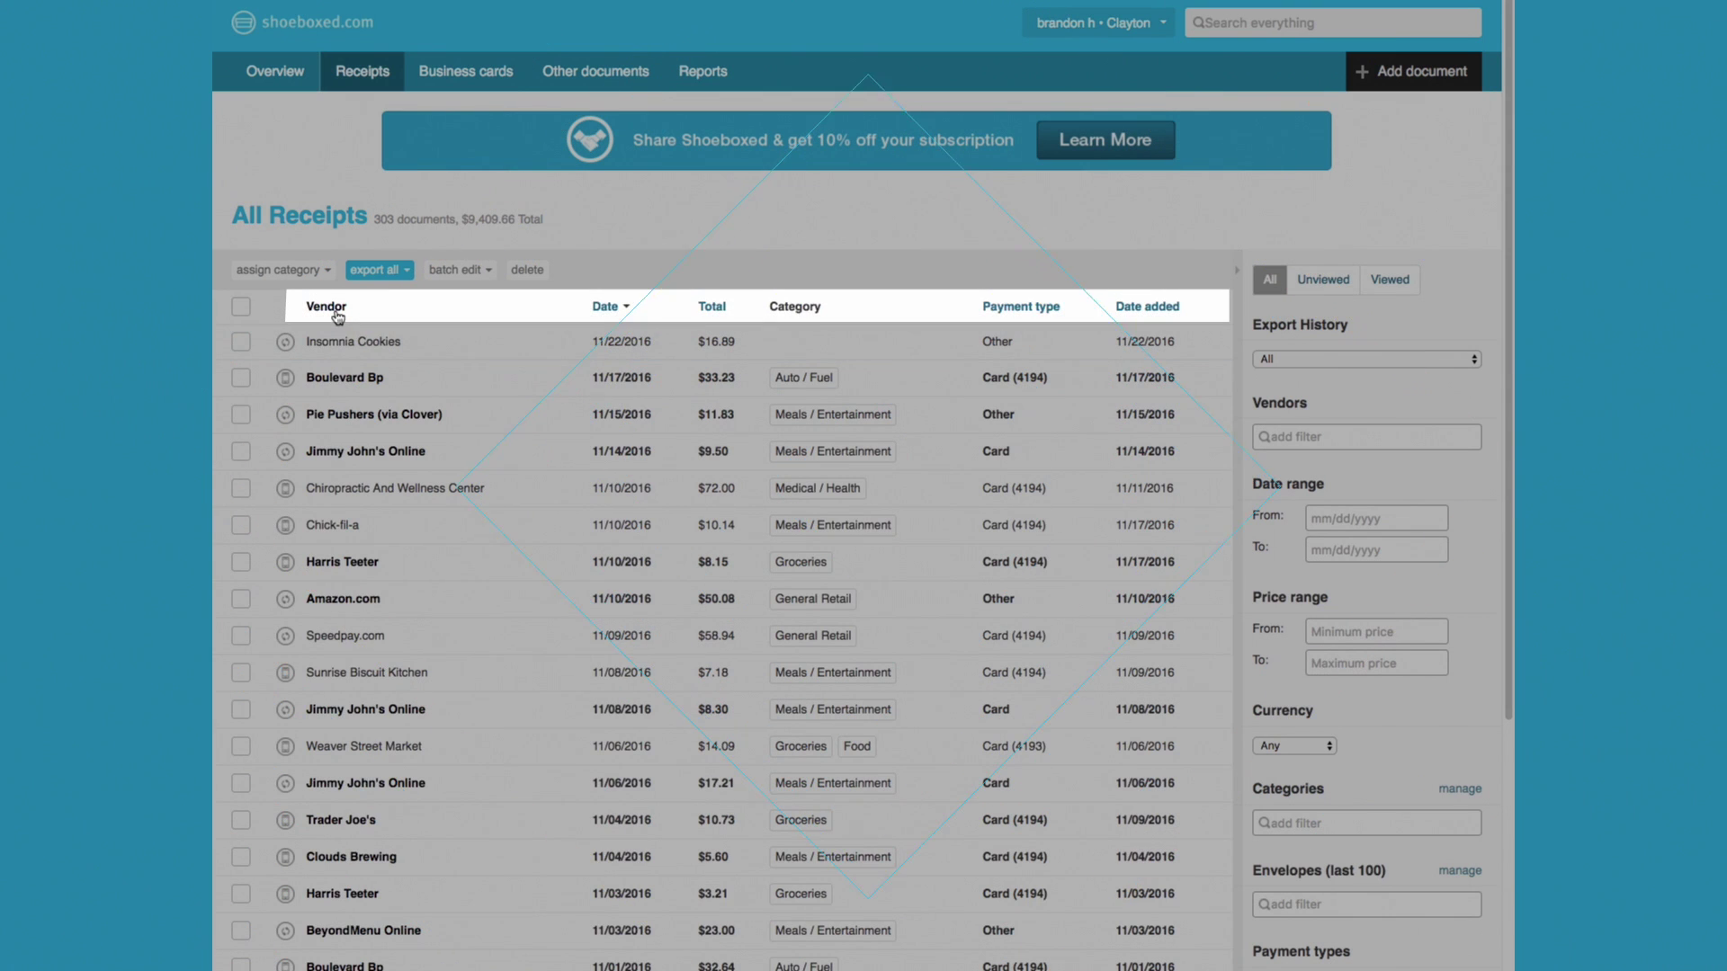
Open The Parlour receipt's details
{"action": "left_click", "coordinate": [334, 493]}
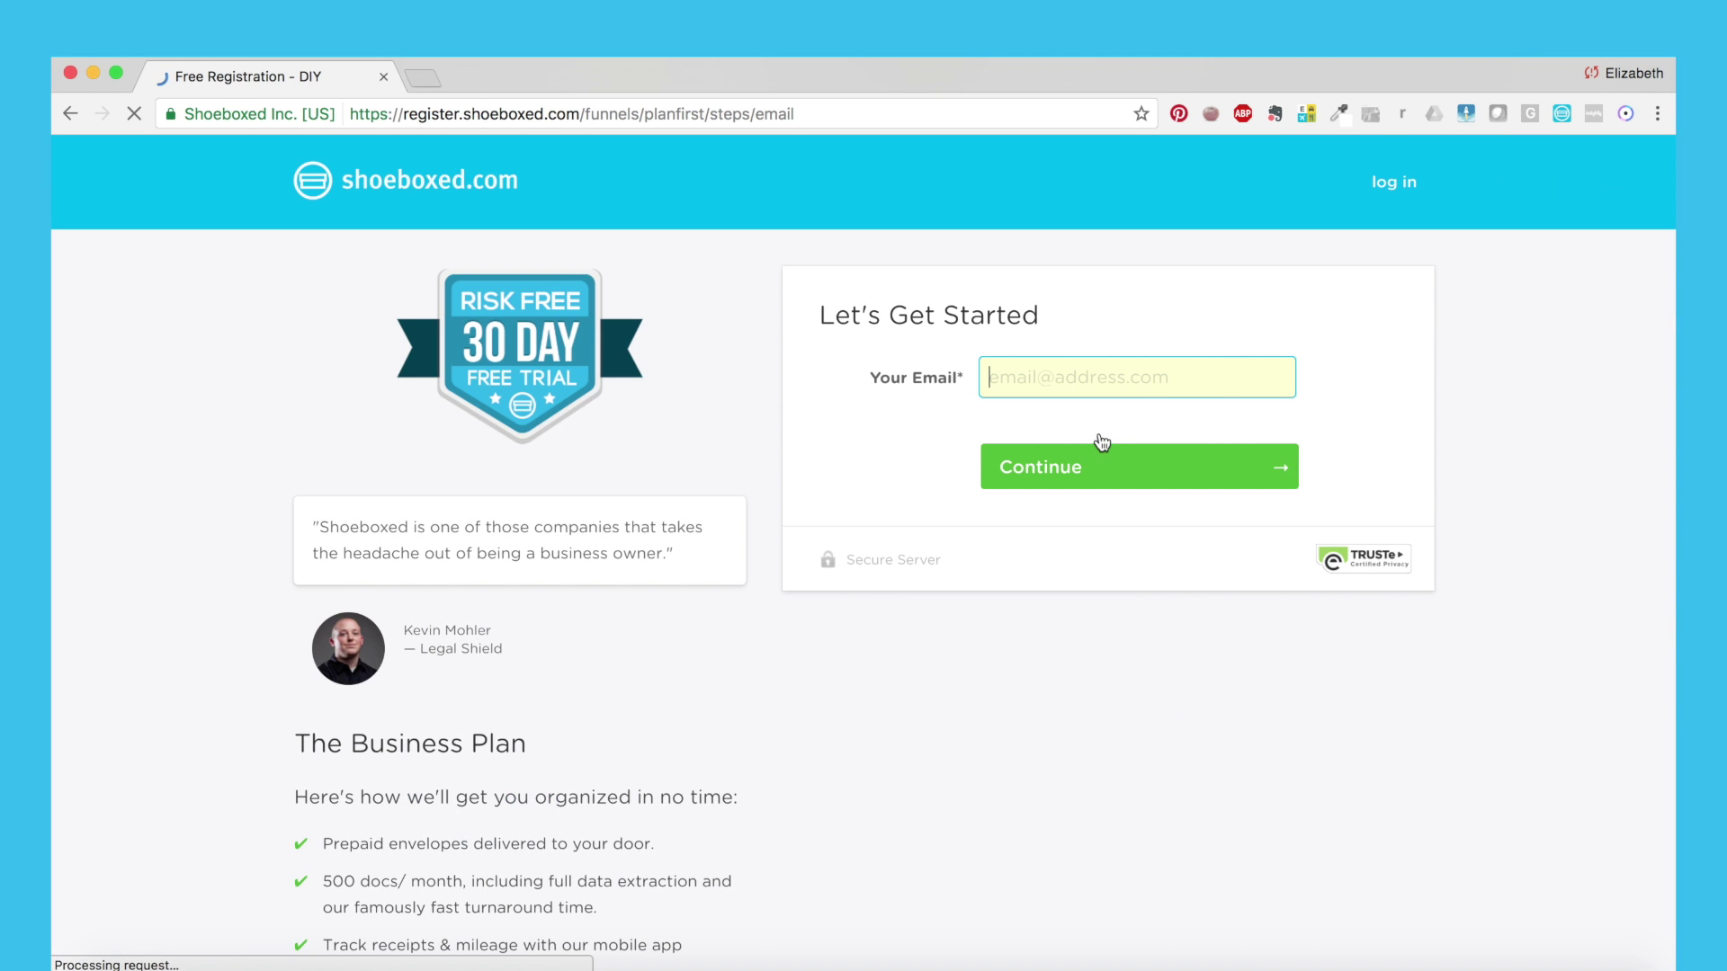
{"action": "type", "text": "tria"}
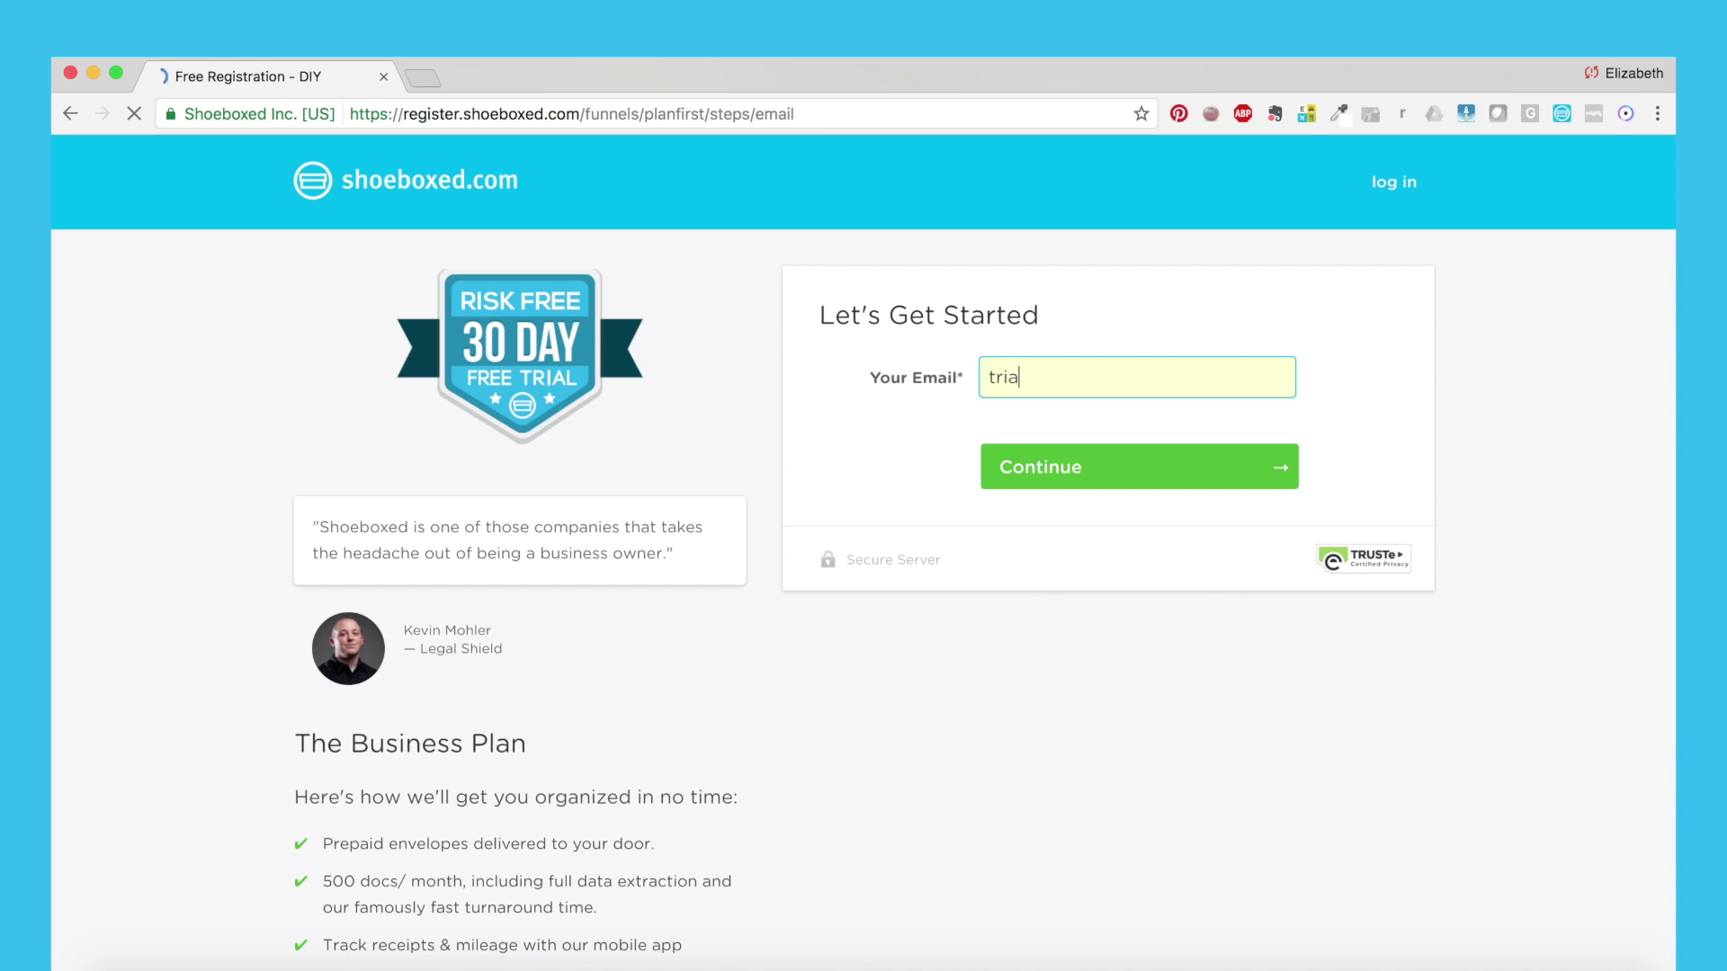